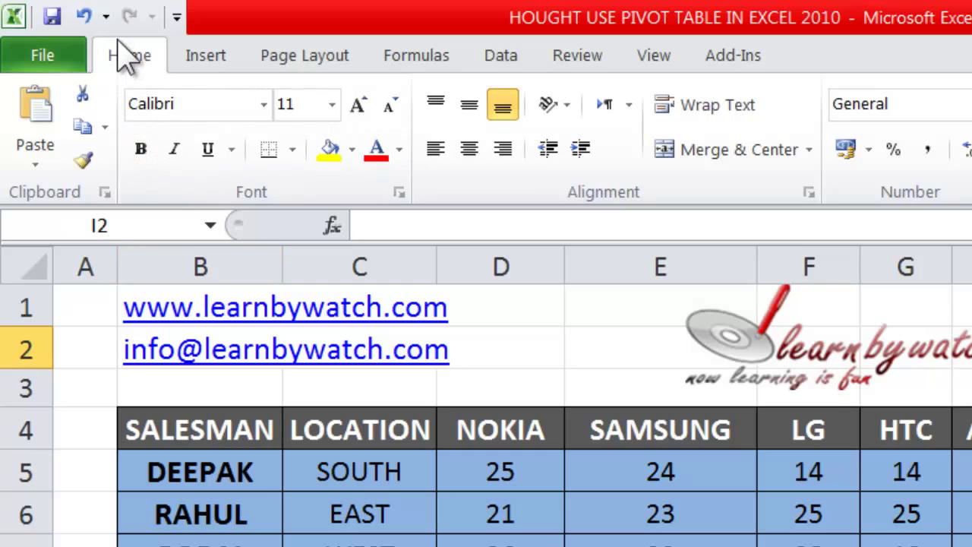
Create a PivotTable from the range Sheet1!$B$4:$L$23 and place it on a new worksheet.
click(207, 61)
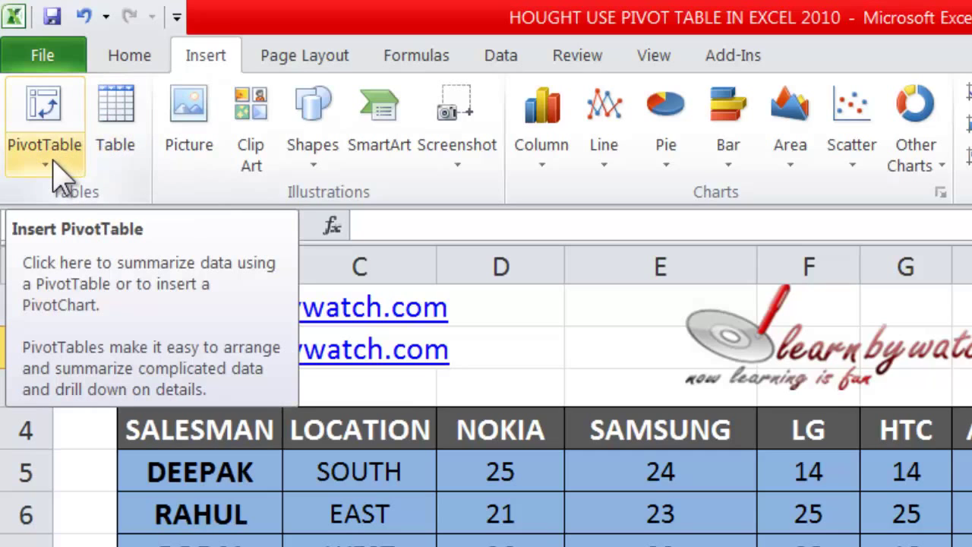
click(48, 169)
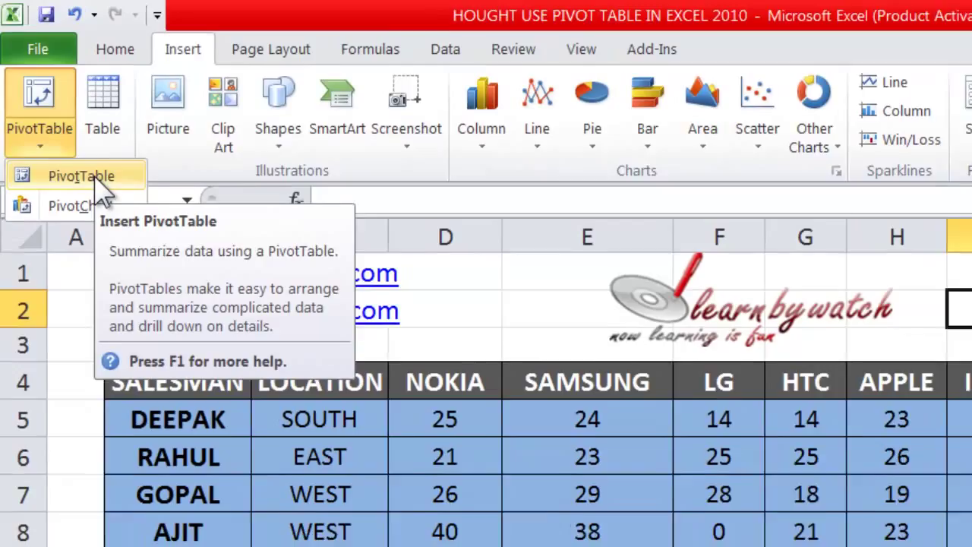
click(109, 204)
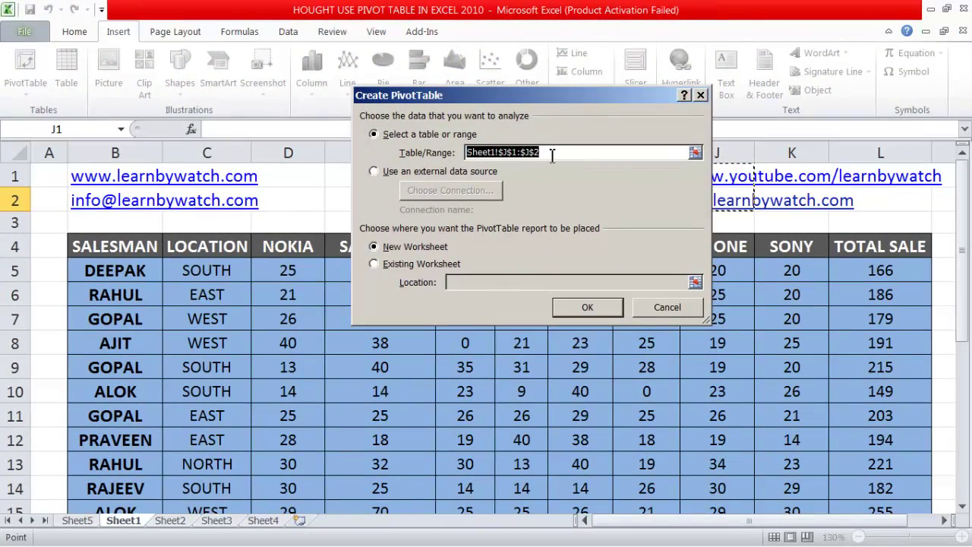
drag(141, 249, 907, 537)
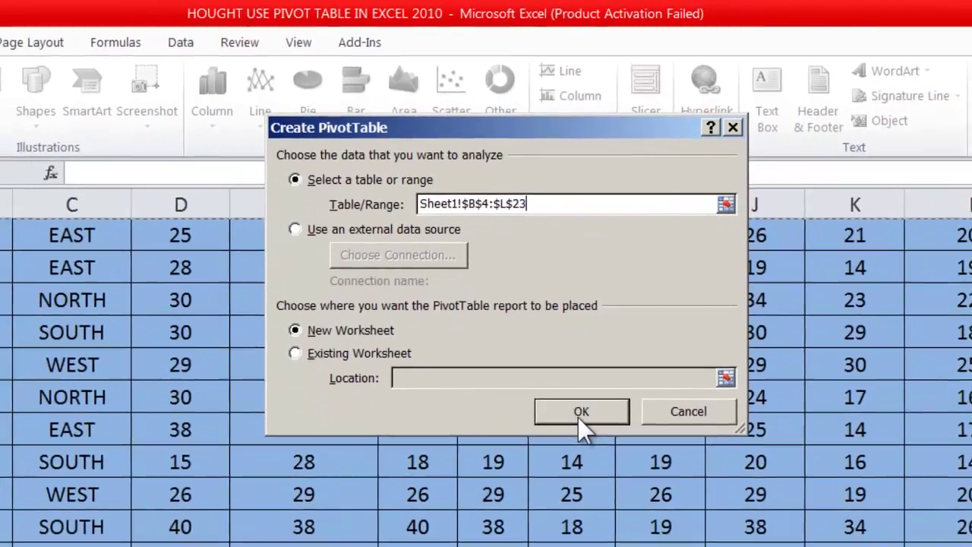
click(579, 414)
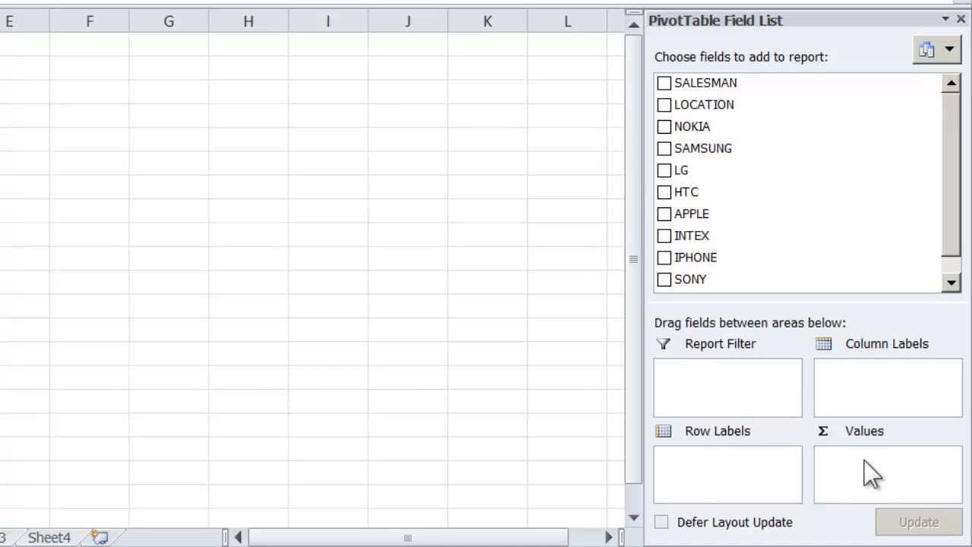
Lay out the PivotTable with LOCATION as report filter, SALESMAN as row labels and the sum of NOKIA as values.
click(665, 82)
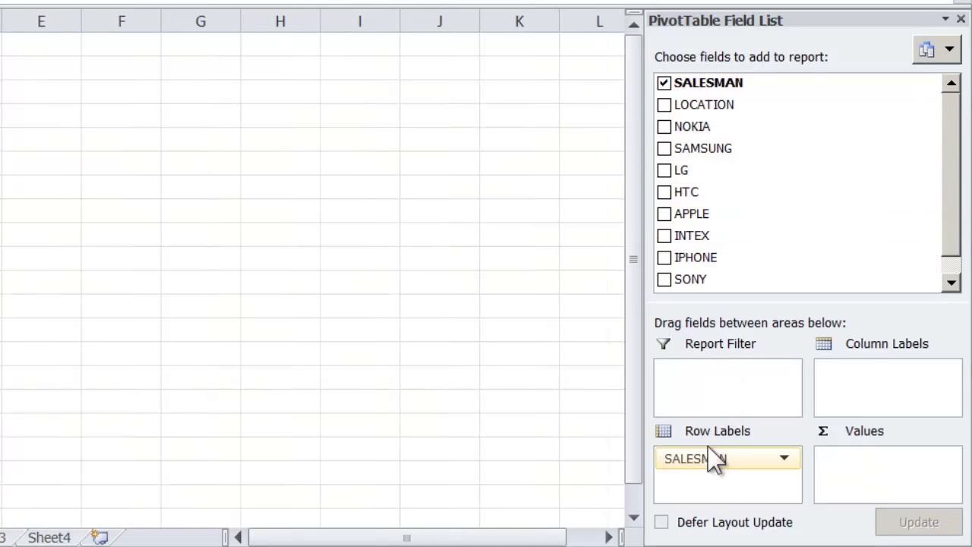
click(665, 105)
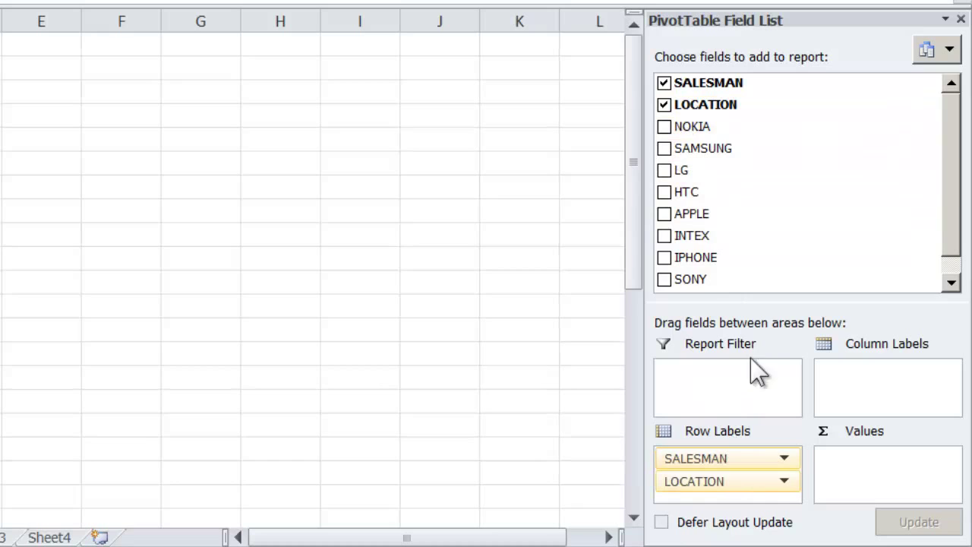
click(665, 126)
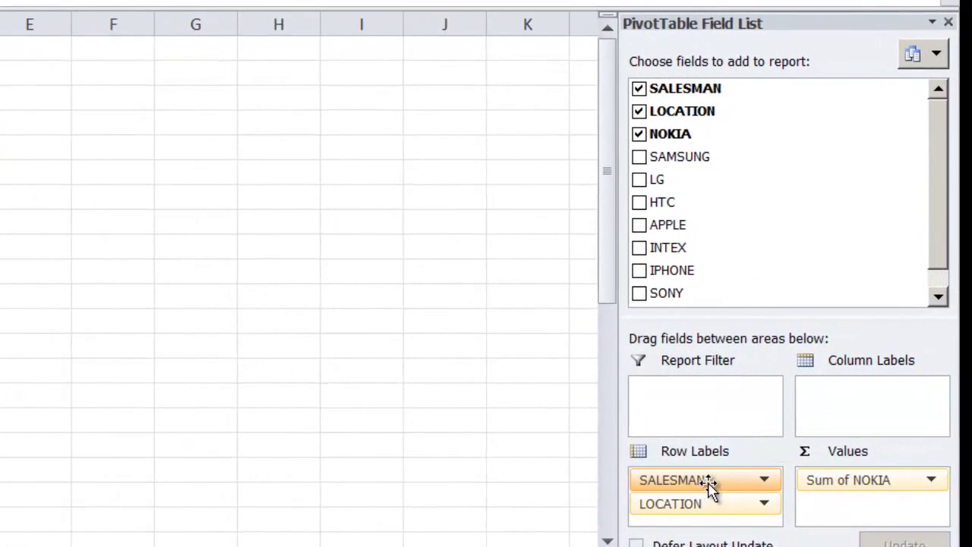
drag(711, 481, 703, 404)
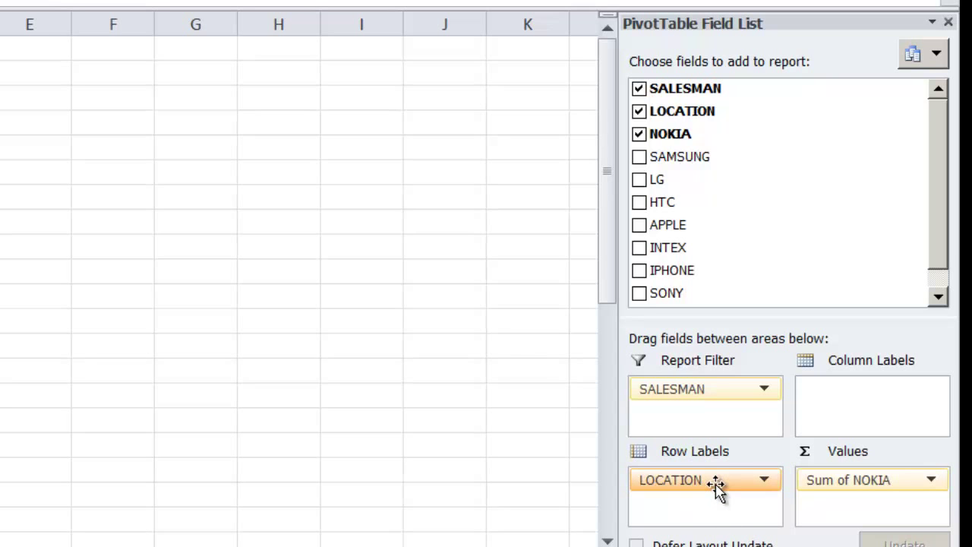
drag(717, 479, 711, 421)
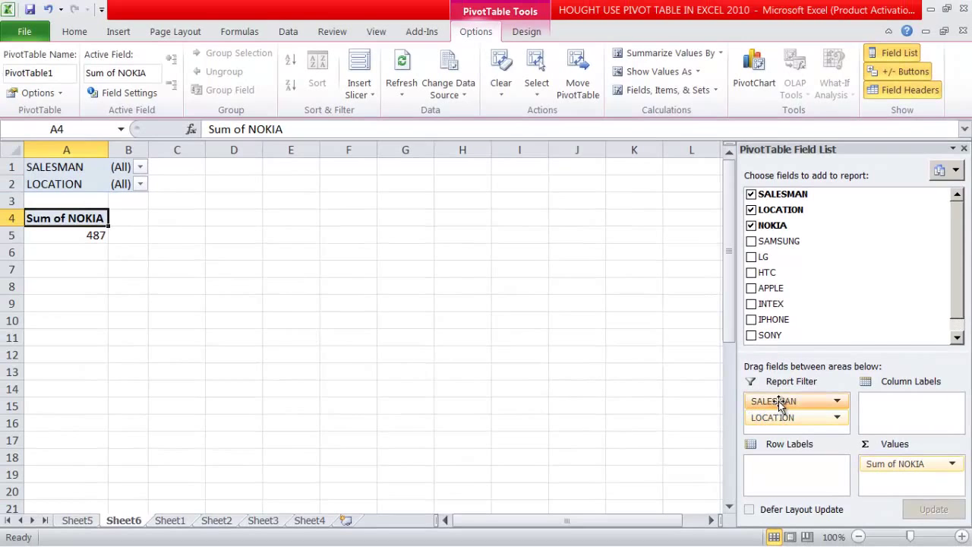
drag(776, 402, 789, 485)
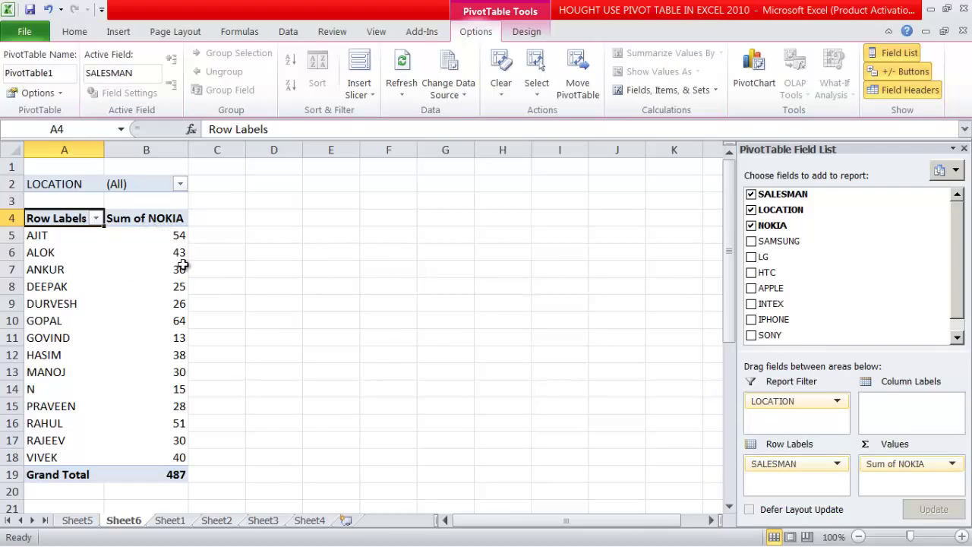
Filter the PivotTable report to the EAST location.
click(181, 184)
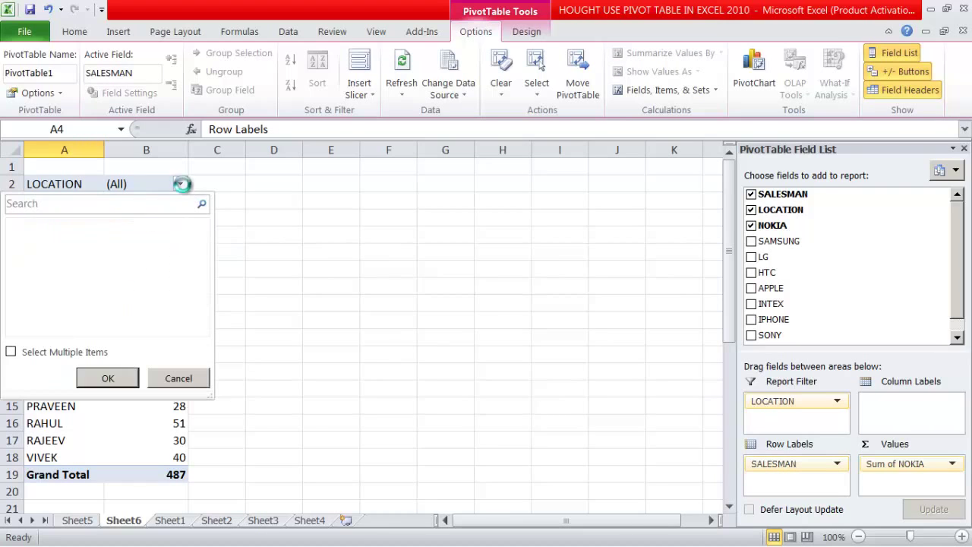
click(37, 238)
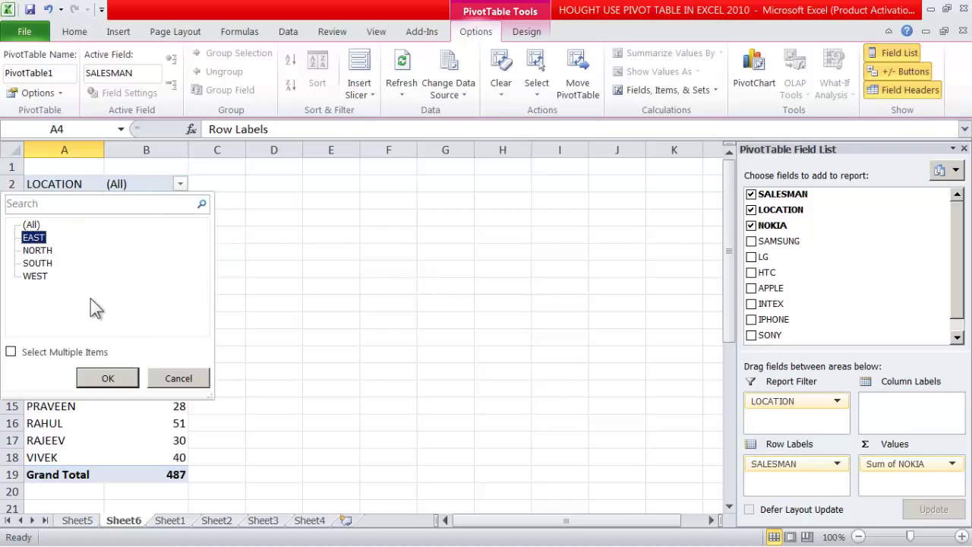
click(108, 378)
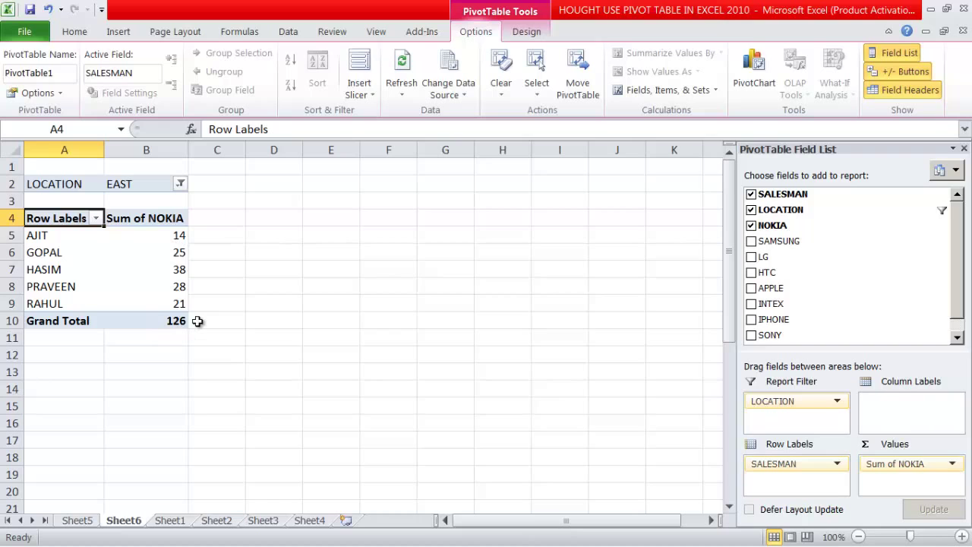
Add the SAMSUNG field to the PivotTable values and summarize it by Average.
click(751, 241)
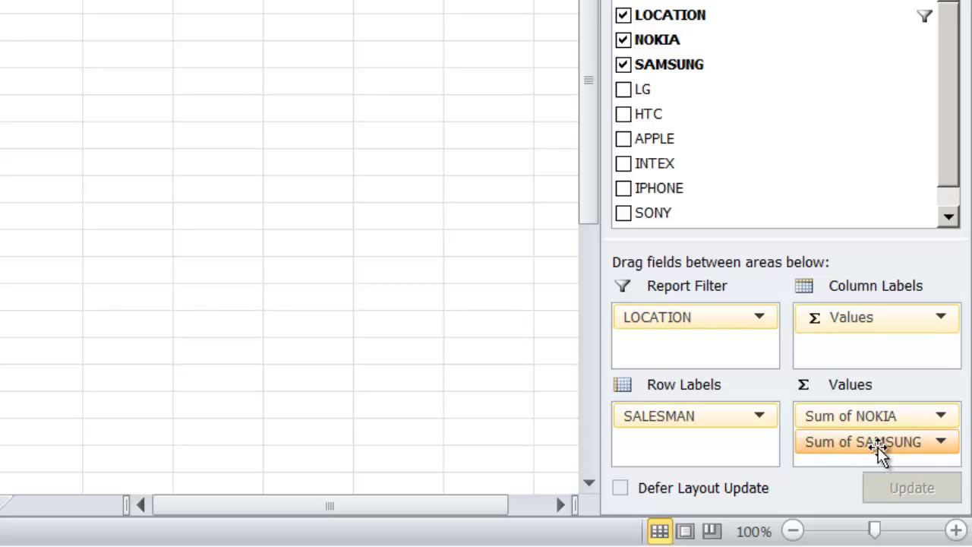
click(940, 442)
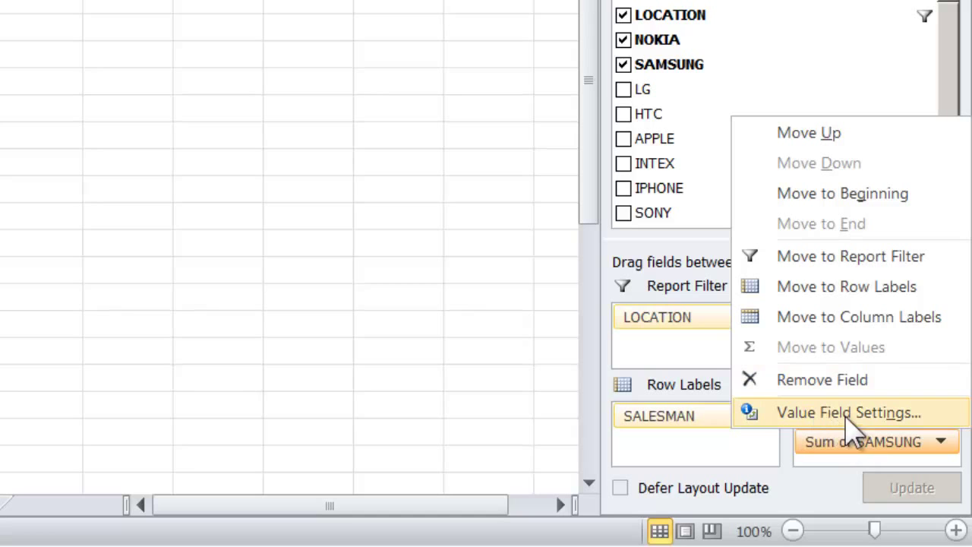
click(851, 419)
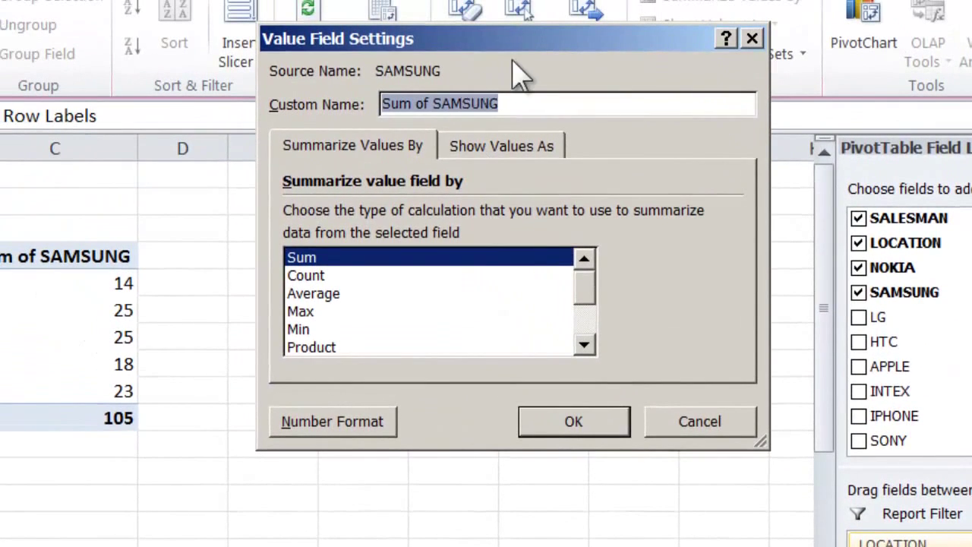
mouse_move(532, 48)
mouse_down()
mouse_move(486, 63)
mouse_move(522, 56)
mouse_up()
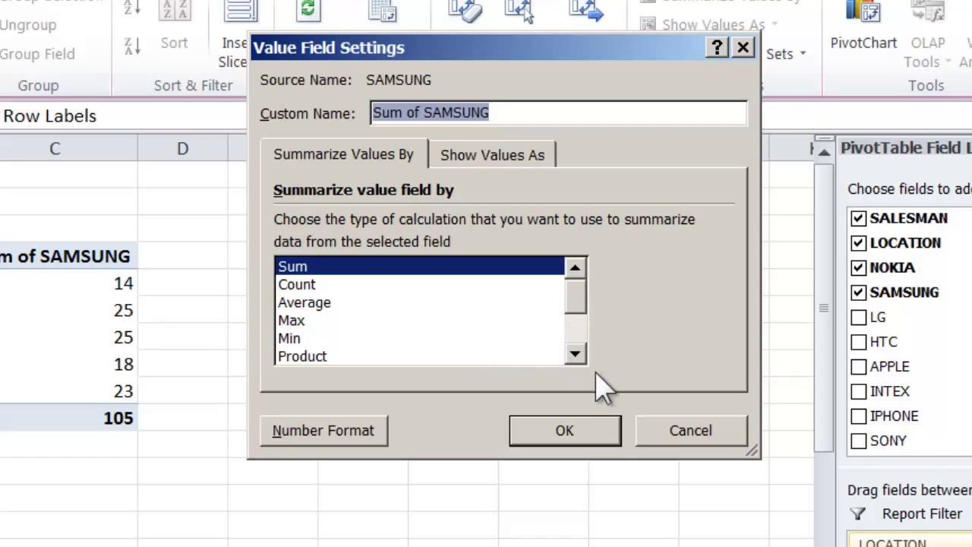
click(317, 305)
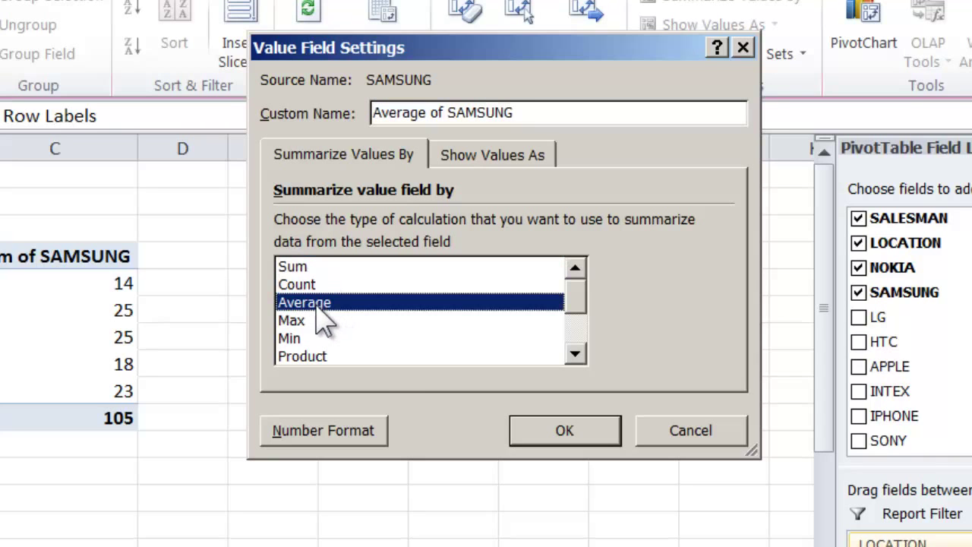
click(582, 437)
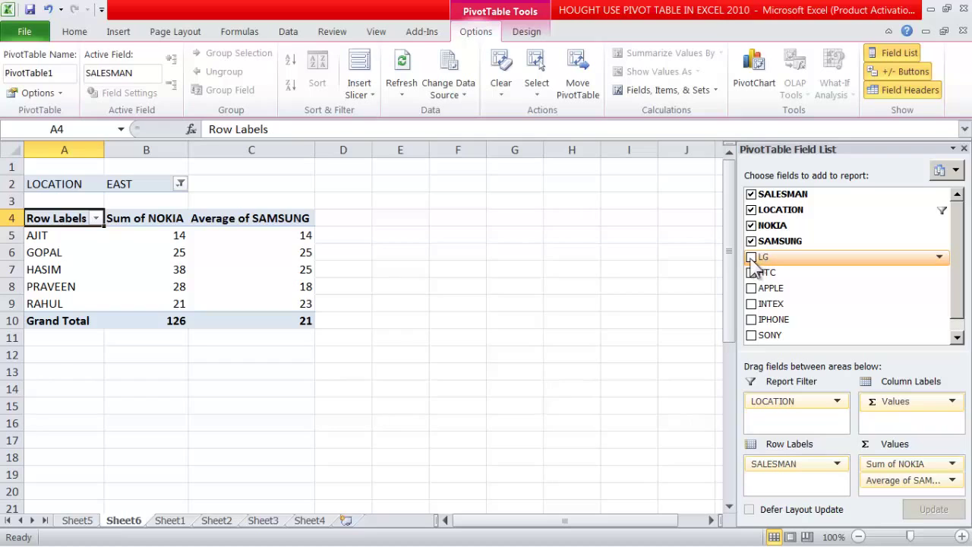
Add the LG field to the PivotTable values and enlarge the field list by minimizing the ribbon and widening the pane.
click(751, 258)
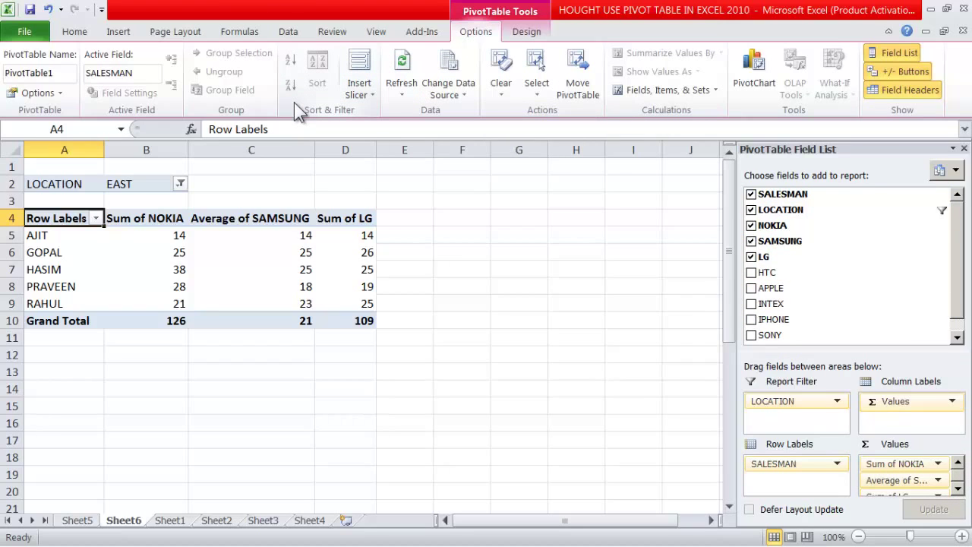
key(ctrl+F1)
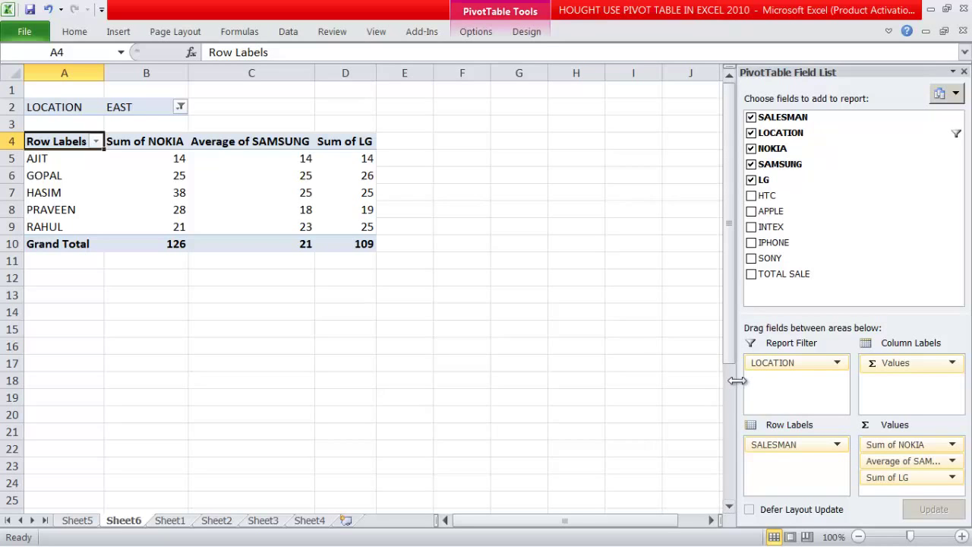
drag(737, 380, 686, 380)
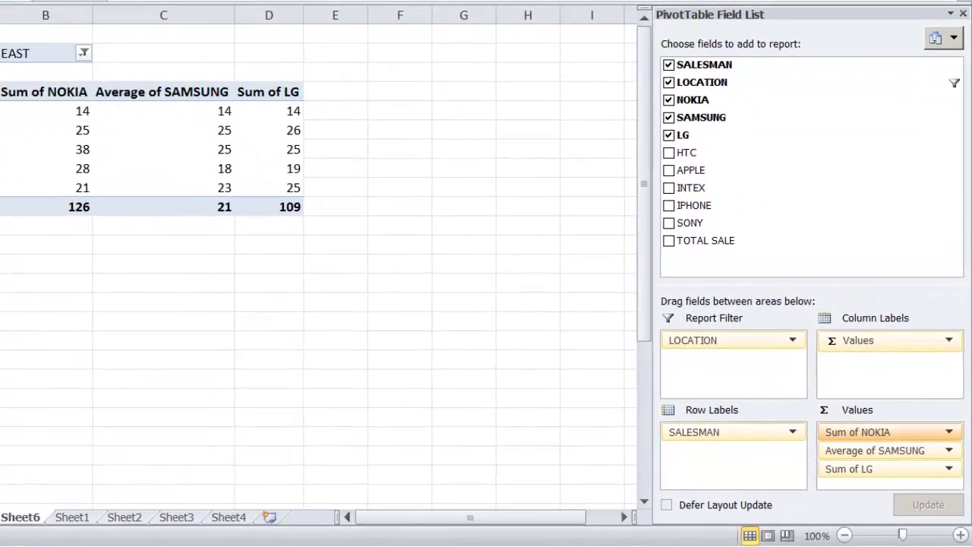
Change the LG value field to be summarized by Count.
click(946, 462)
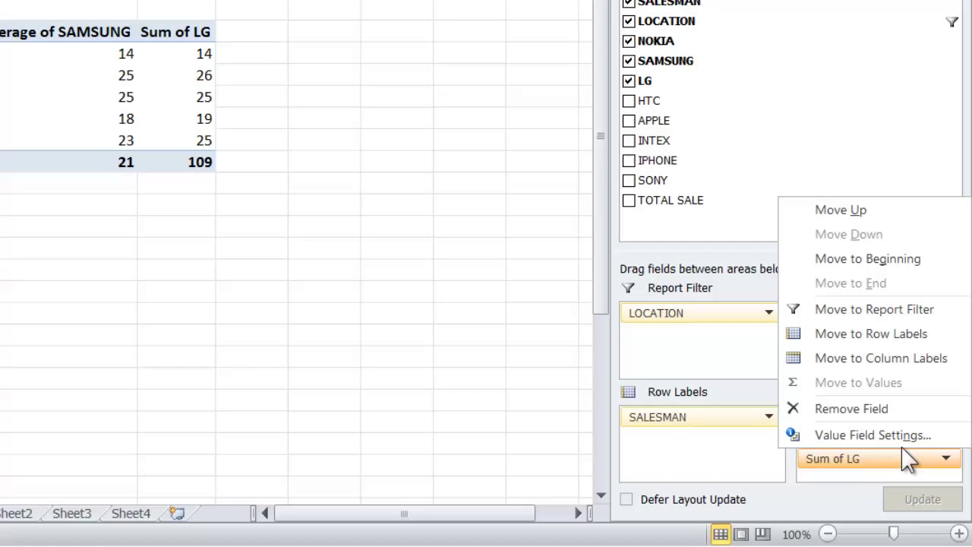
click(858, 435)
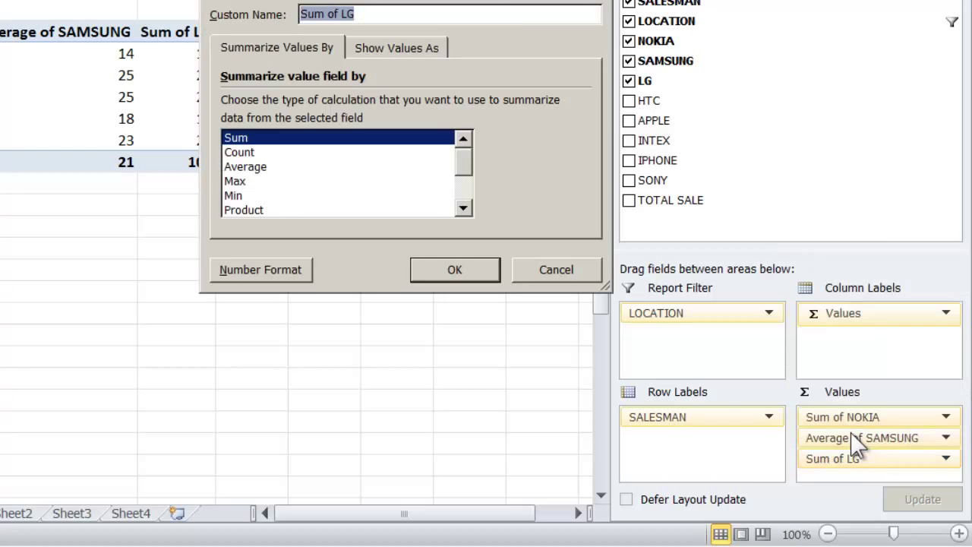
click(250, 154)
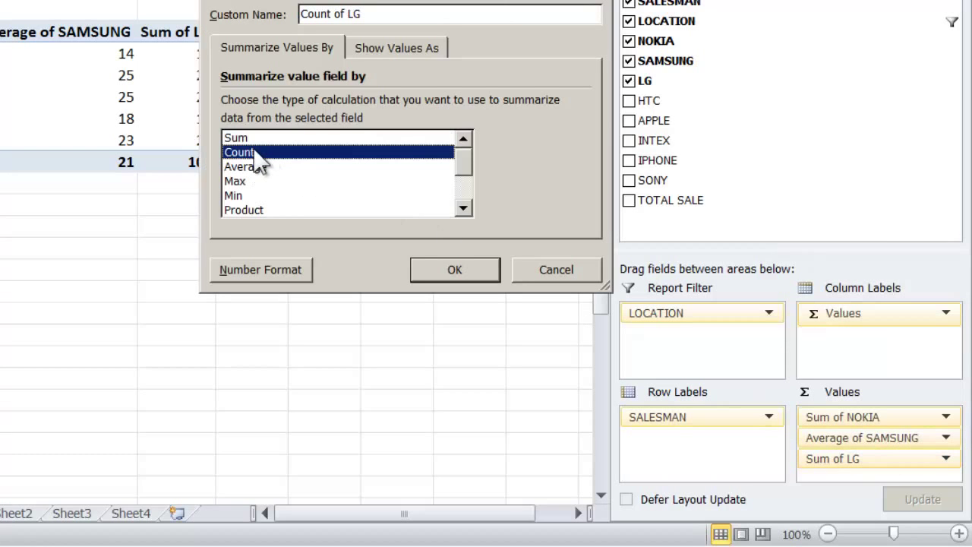
click(454, 271)
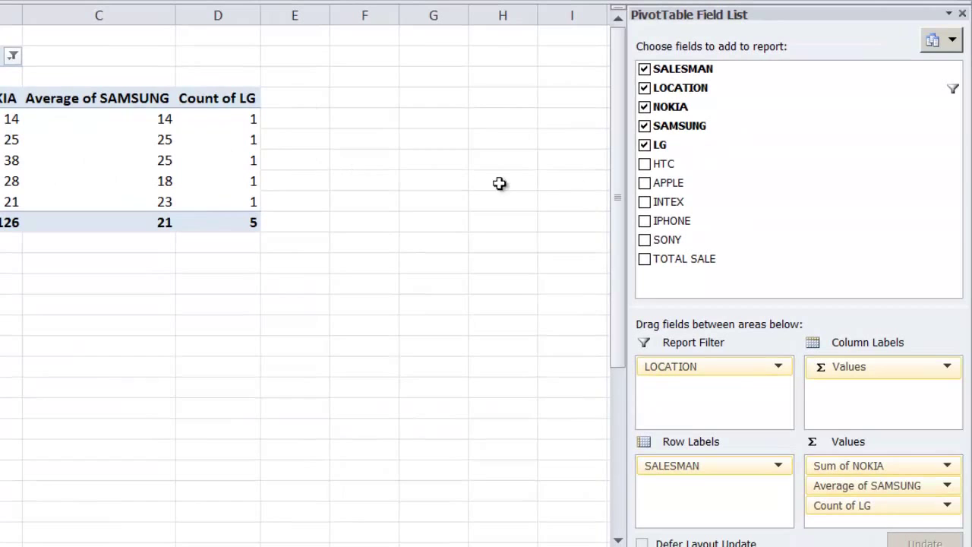
Add the HTC field to the PivotTable values, summarize it by Max, and select cell E8 in its column.
click(645, 164)
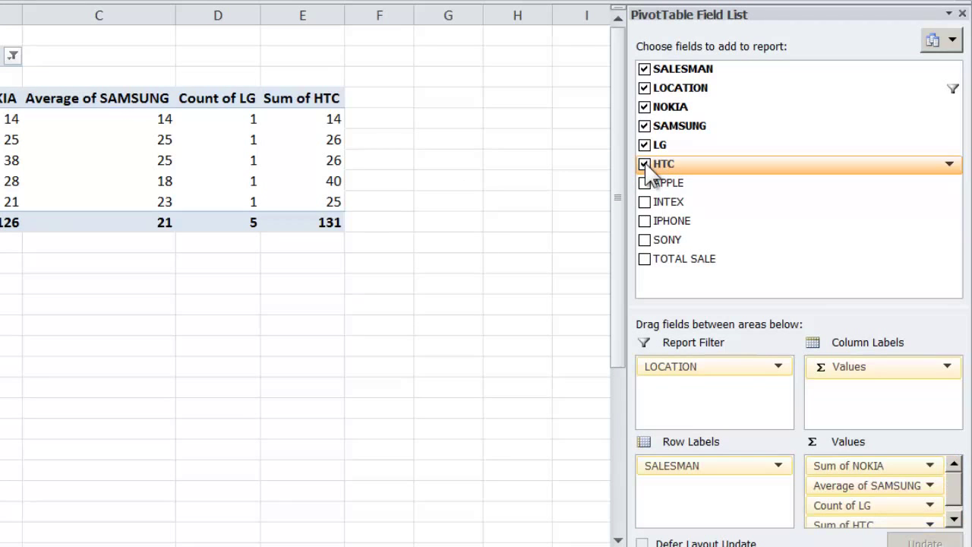
click(953, 499)
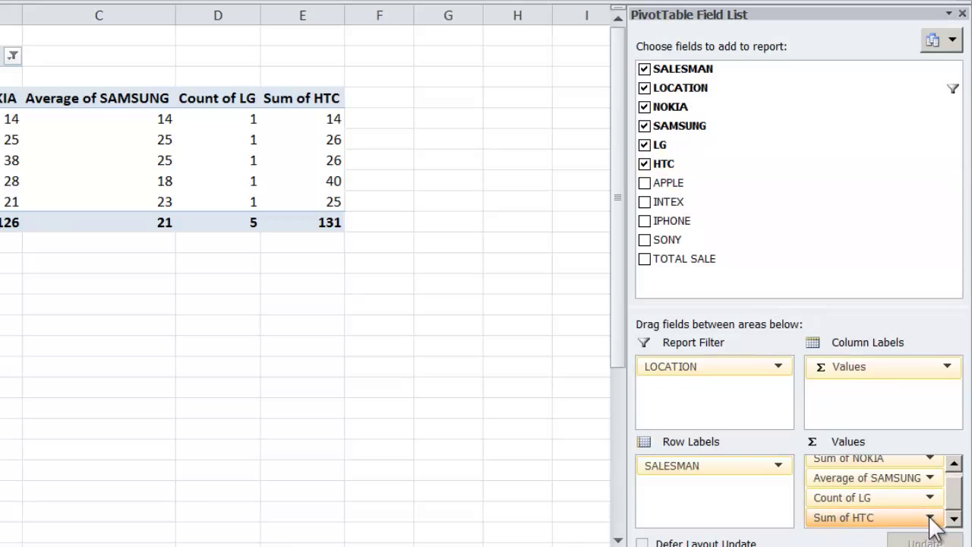
click(930, 517)
click(864, 495)
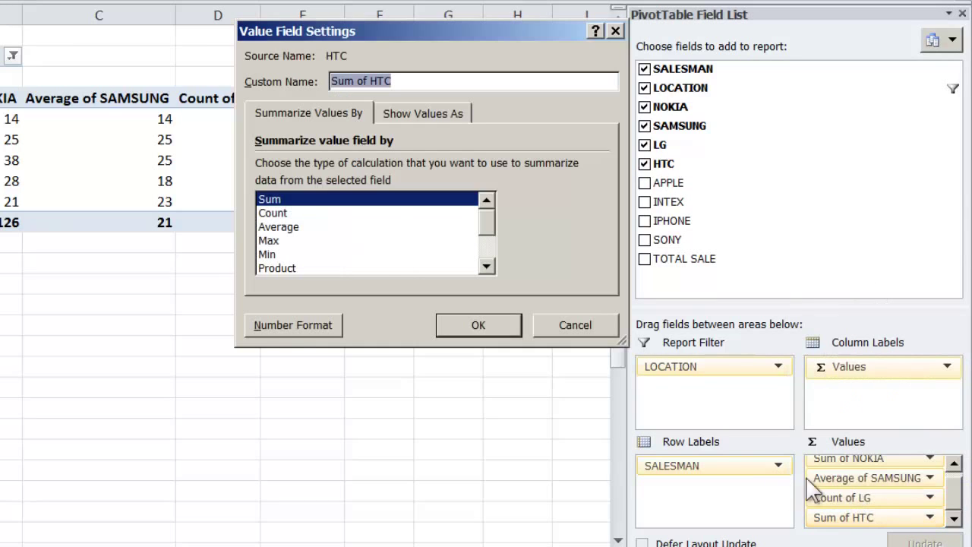
click(270, 241)
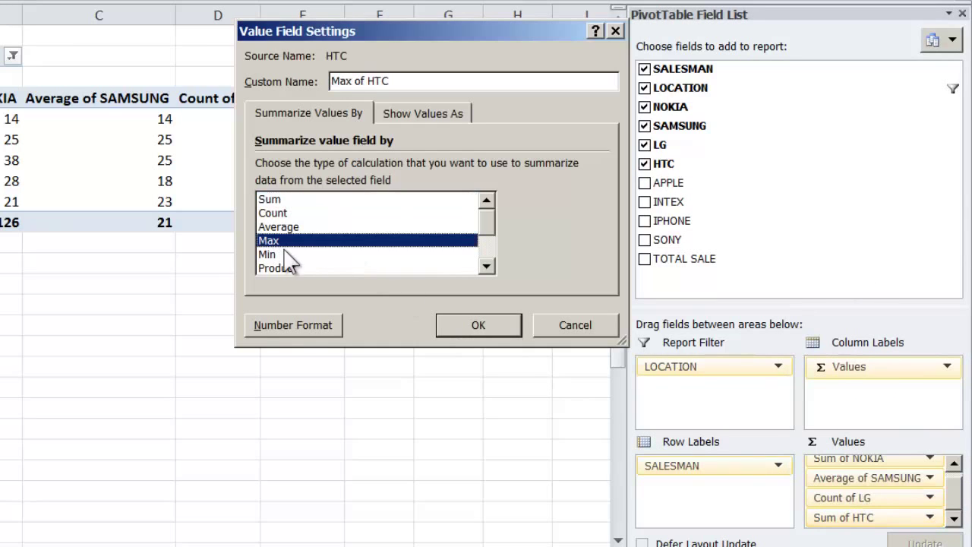
click(478, 326)
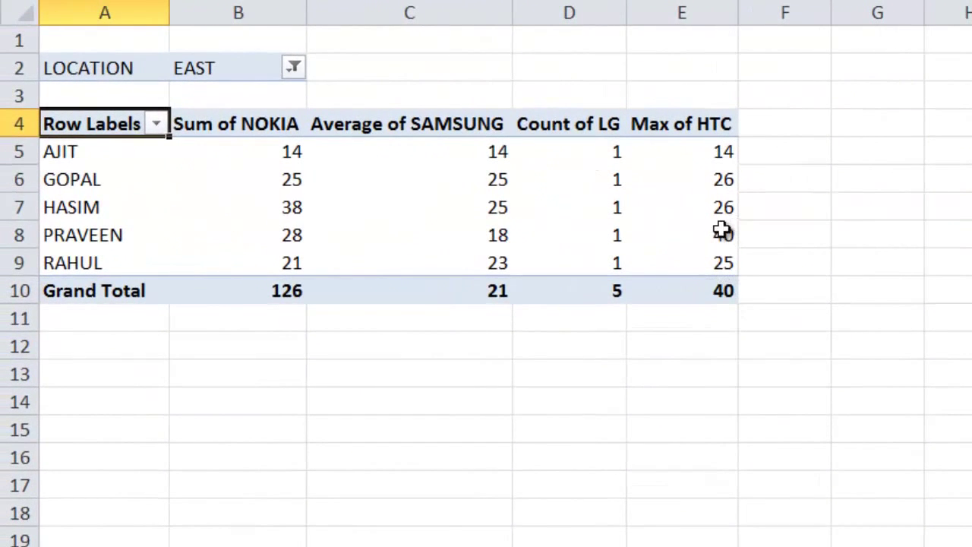
click(721, 234)
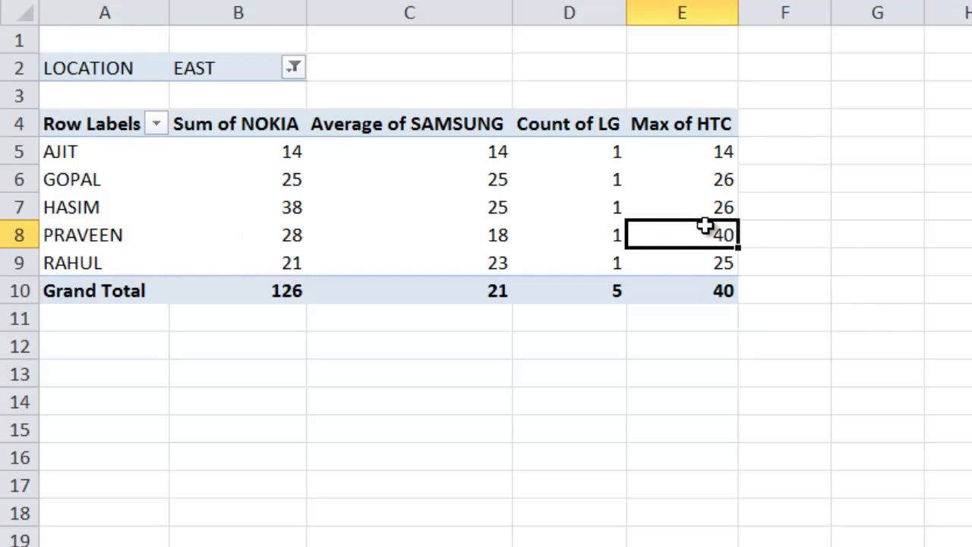
mouse_move(722, 231)
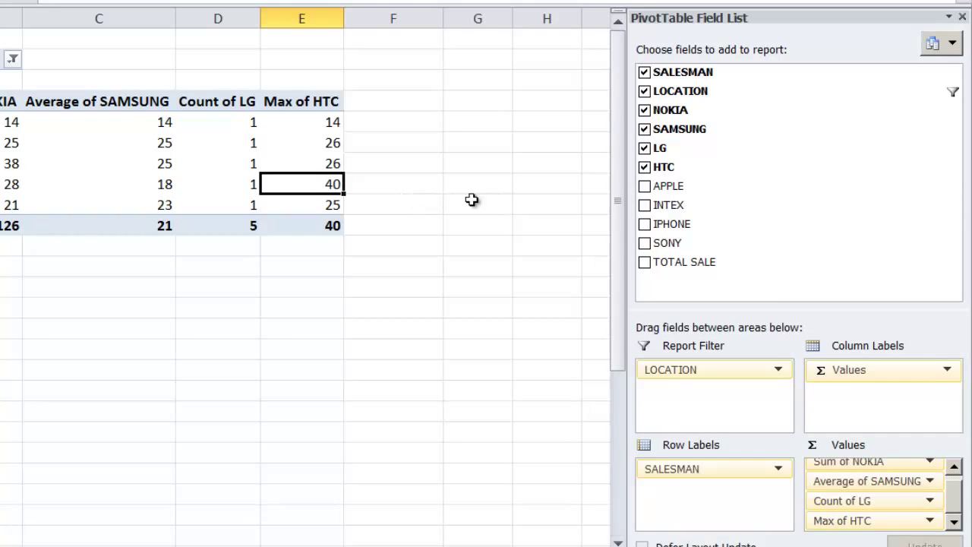
Add the APPLE field to the PivotTable values, summarize it by Min, and select cell F7 in its column.
click(645, 186)
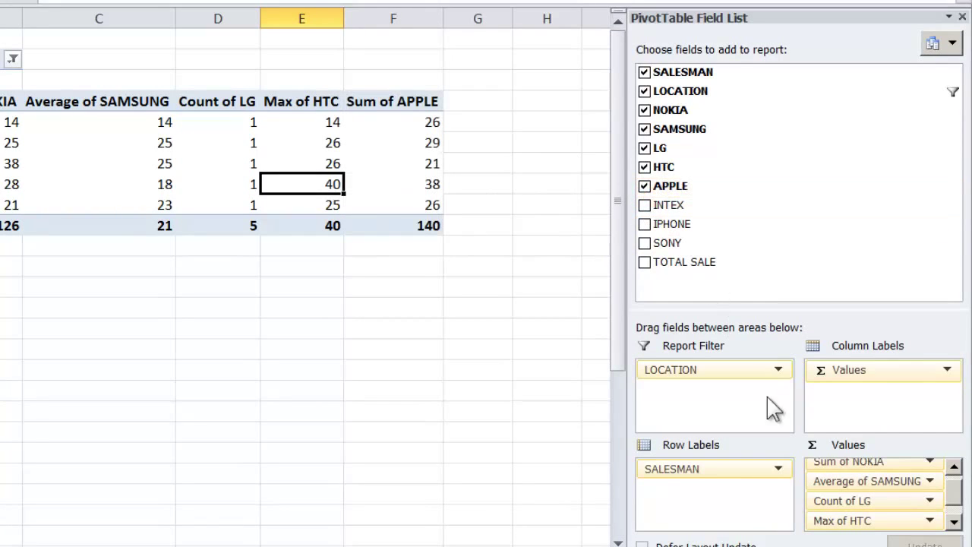
click(953, 521)
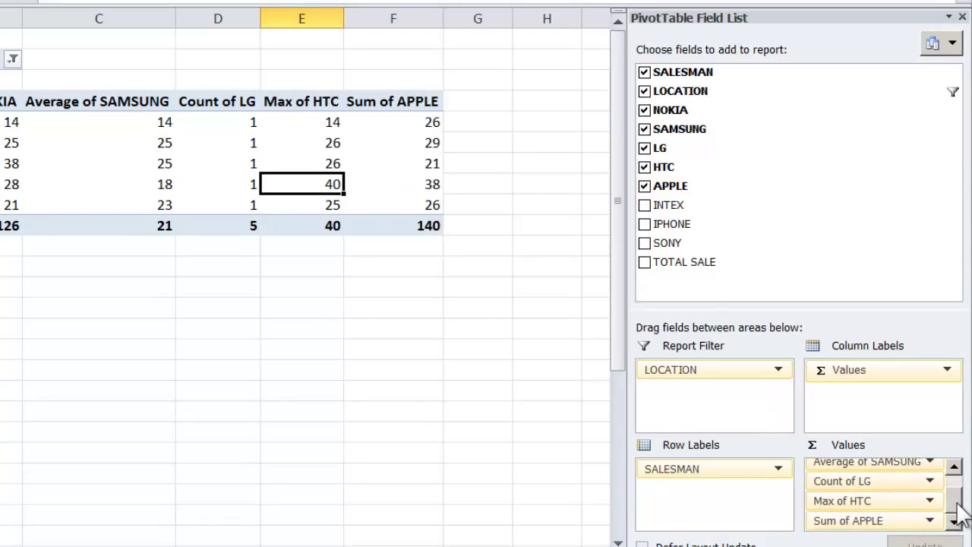
click(930, 520)
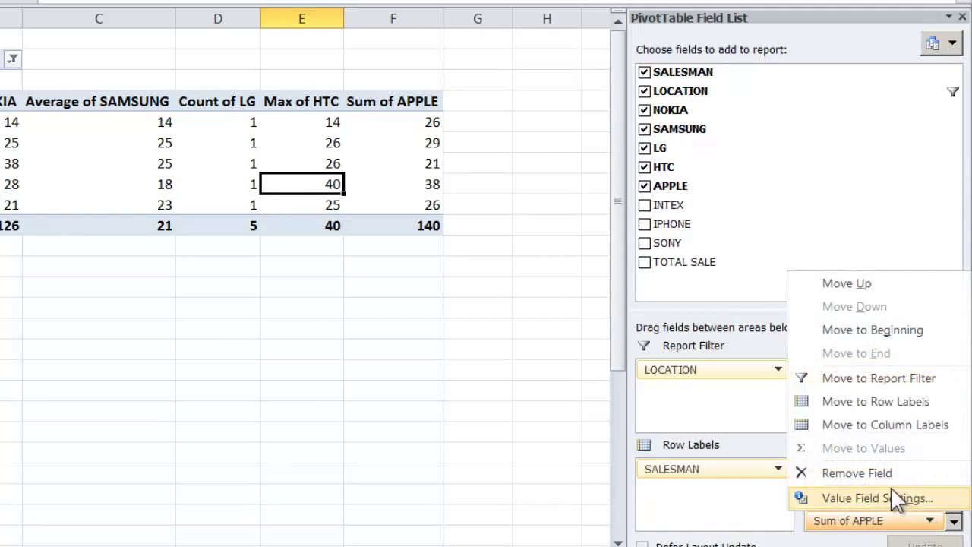
click(889, 498)
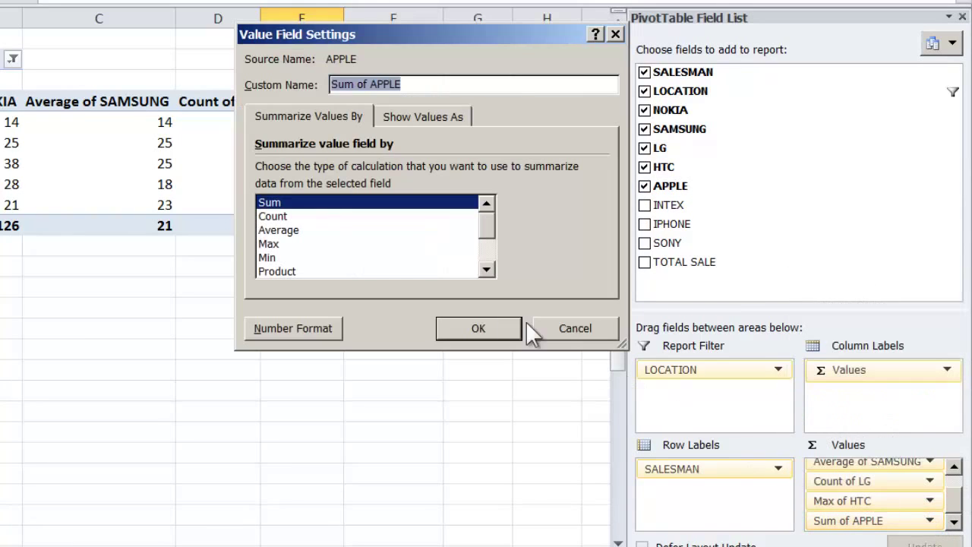
click(267, 258)
click(472, 334)
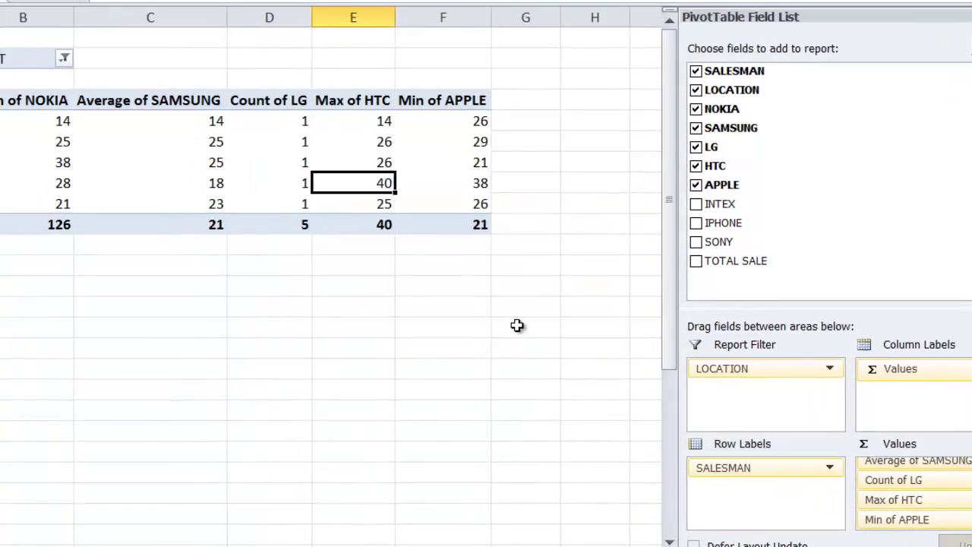
click(439, 225)
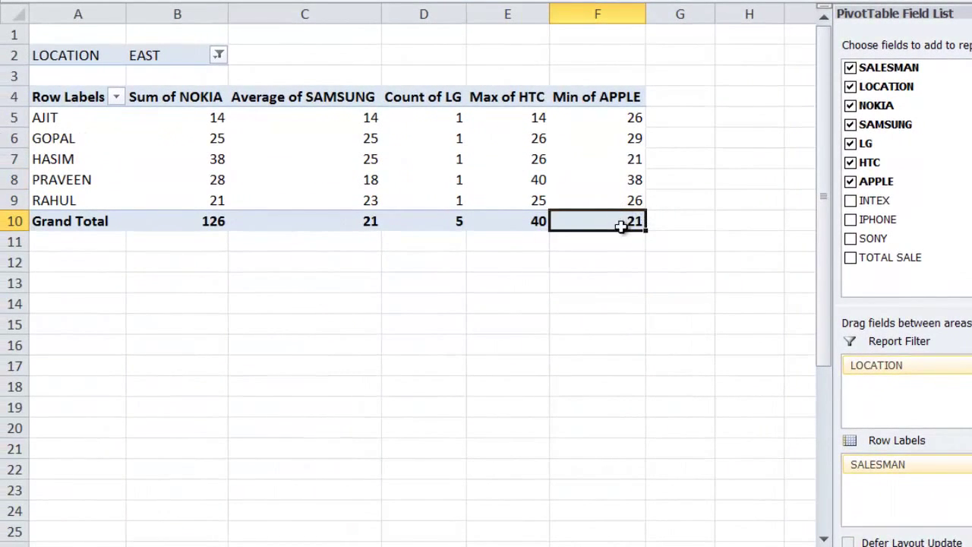
click(634, 164)
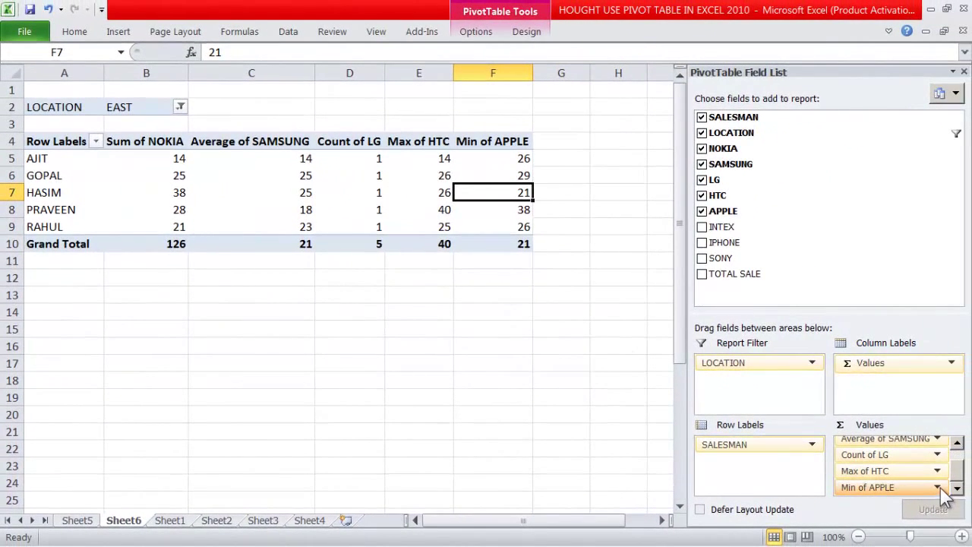
Review the available calculation types in the APPLE value field settings and keep Min.
click(939, 487)
click(874, 465)
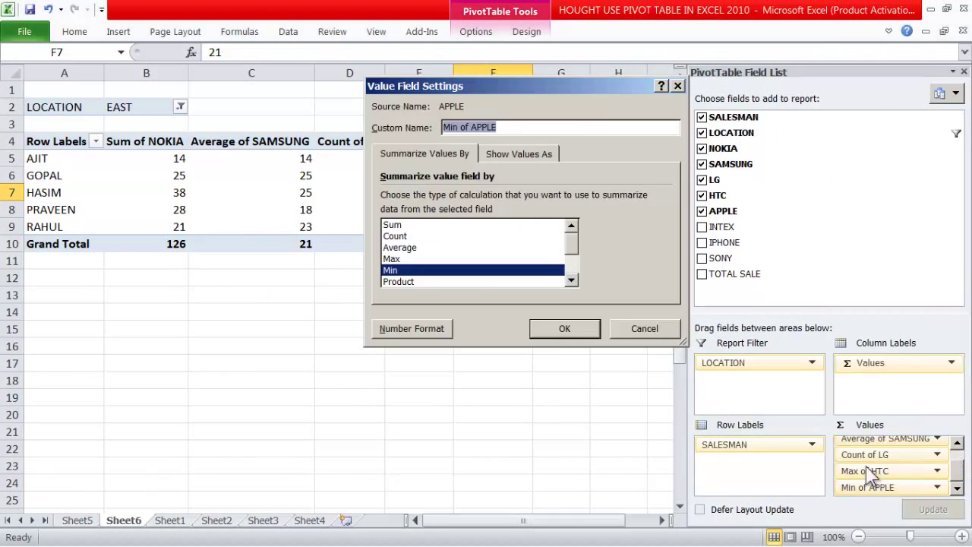
scroll(570, 261, down, 2)
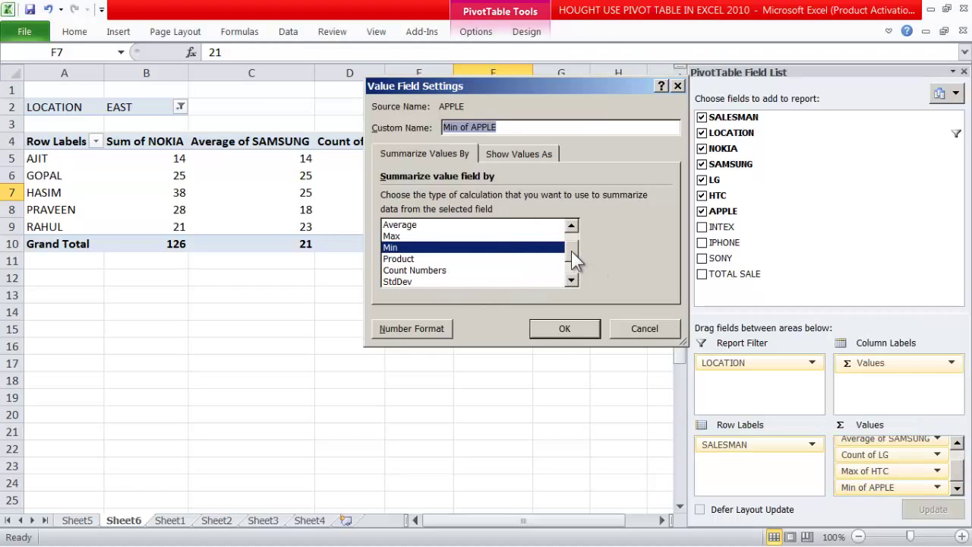
mouse_move(571, 252)
mouse_down()
mouse_move(571, 264)
mouse_move(577, 251)
mouse_up()
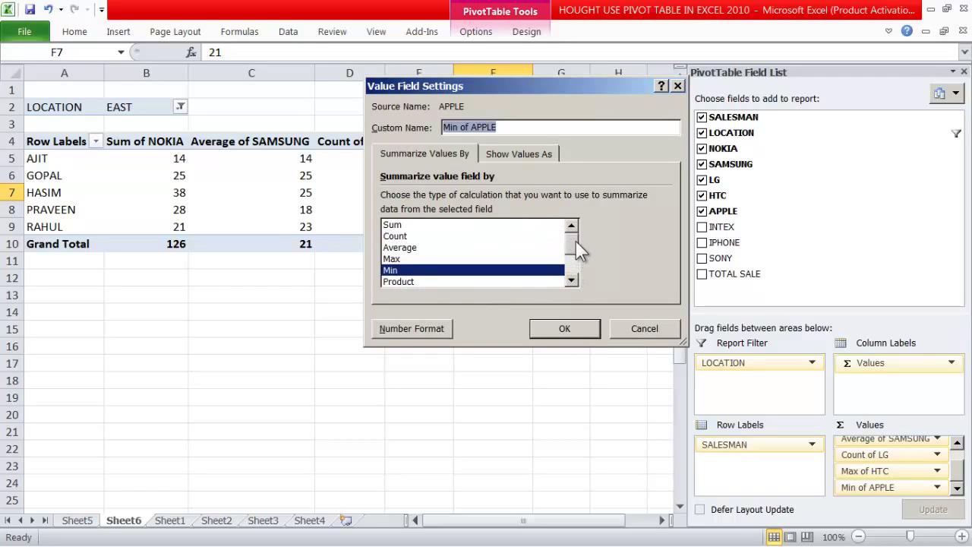
click(567, 329)
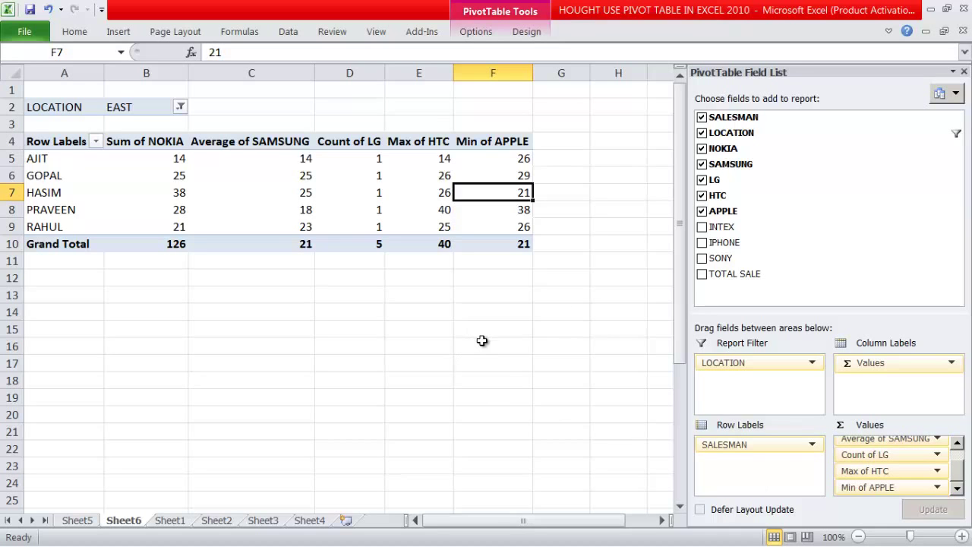
Open Sheet1 and view the phone sales source data from its header row.
click(170, 521)
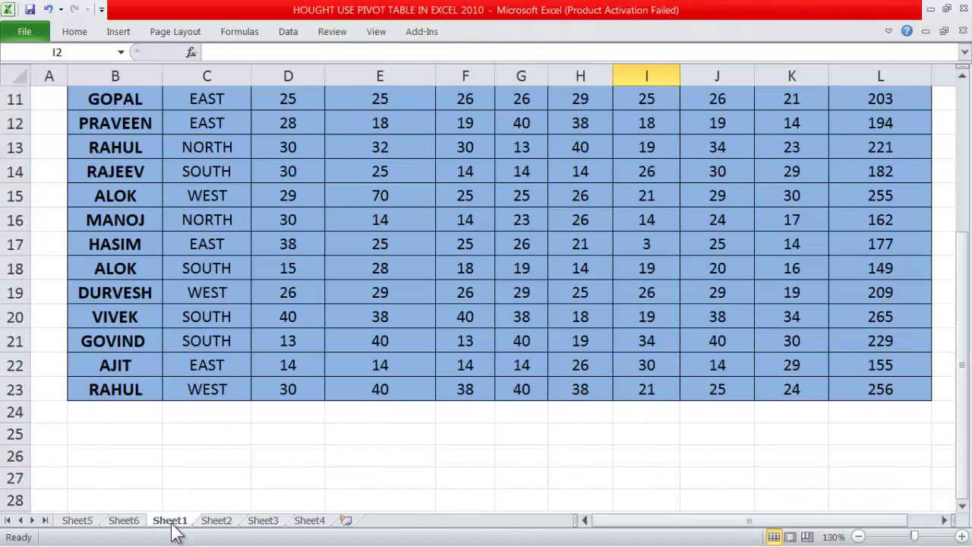
scroll(535, 353, up, 4)
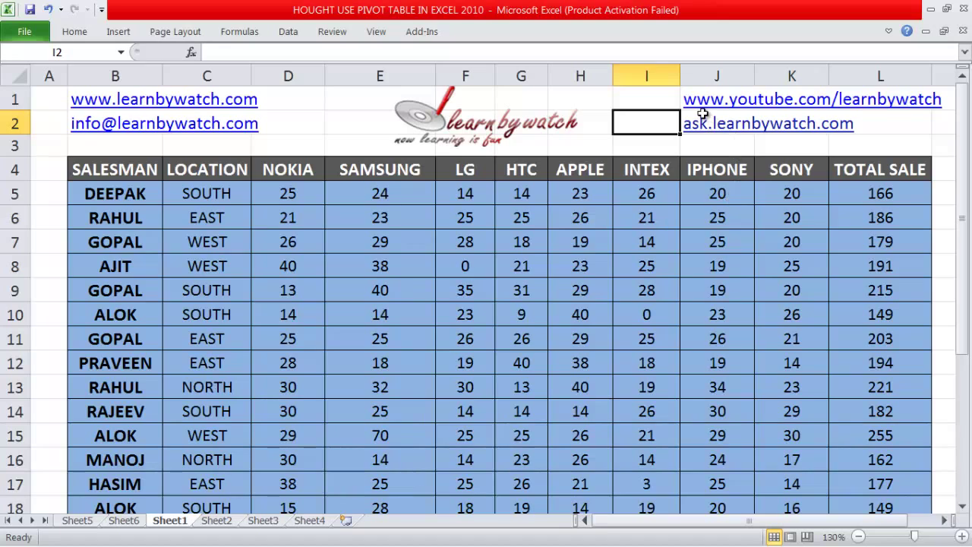